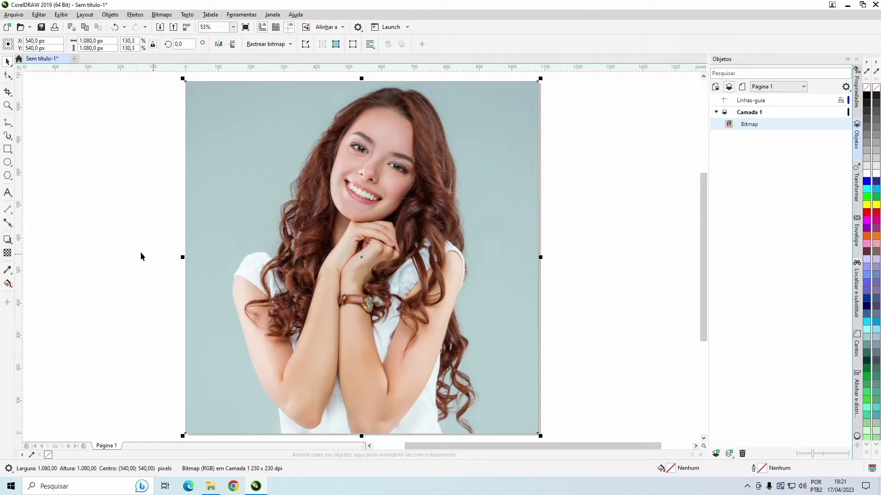
Desaturate the photo bitmap to turn it into a greyscale image
left_click(128, 250)
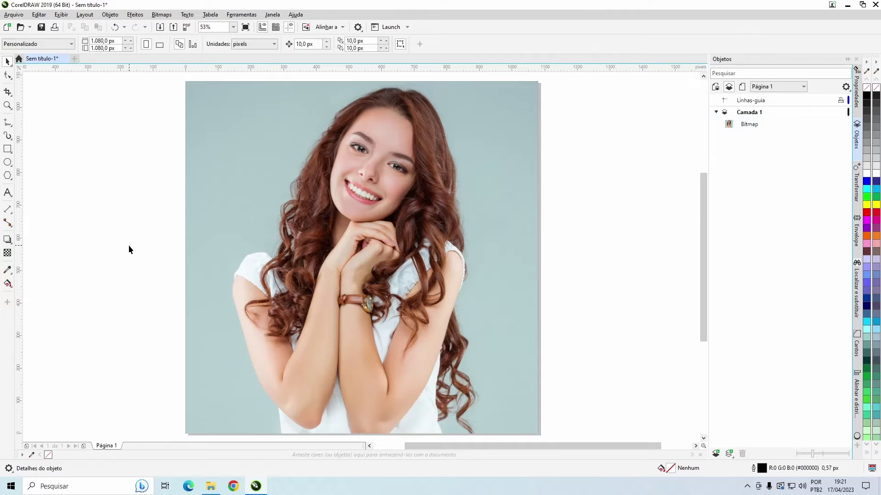
left_click(267, 252)
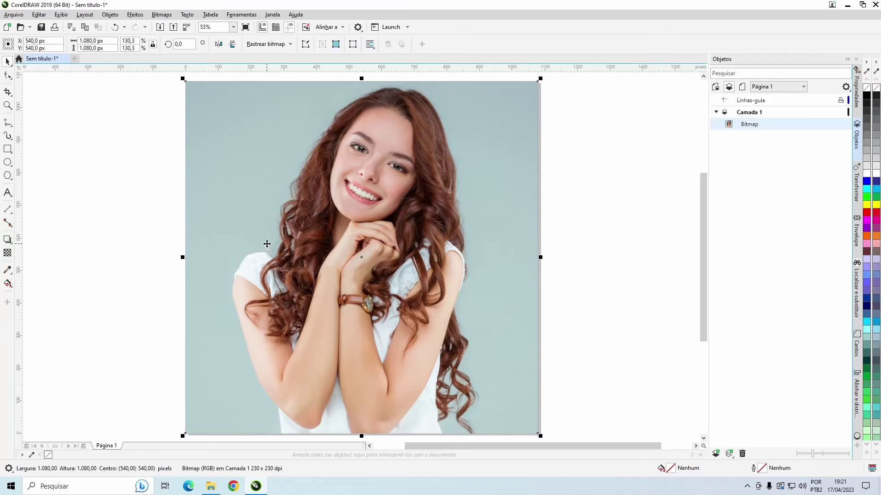
left_click(134, 15)
mouse_move(149, 51)
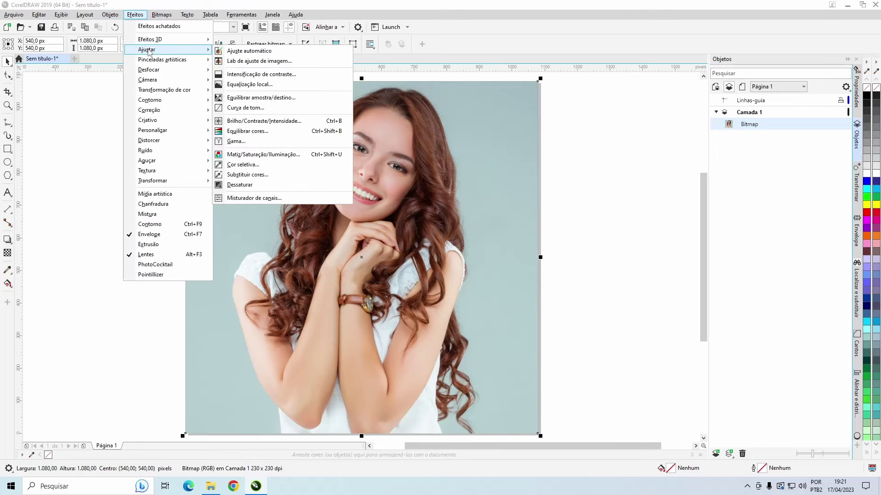
left_click(246, 186)
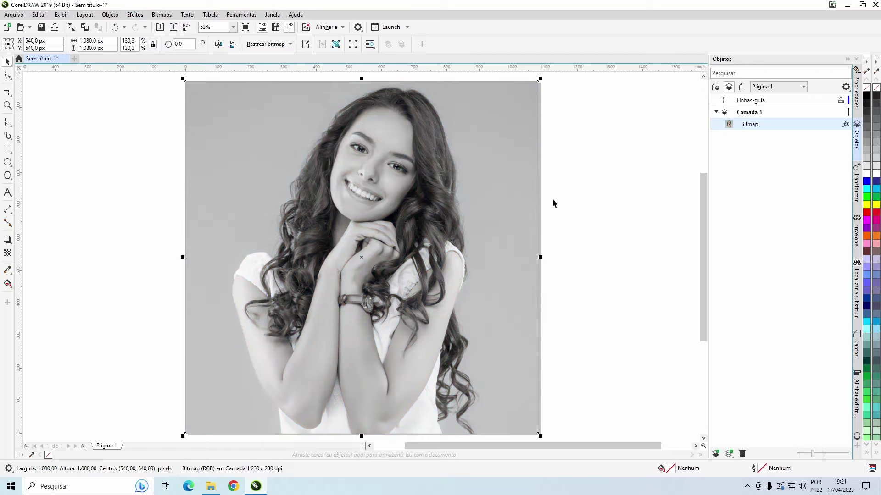
left_click(566, 199)
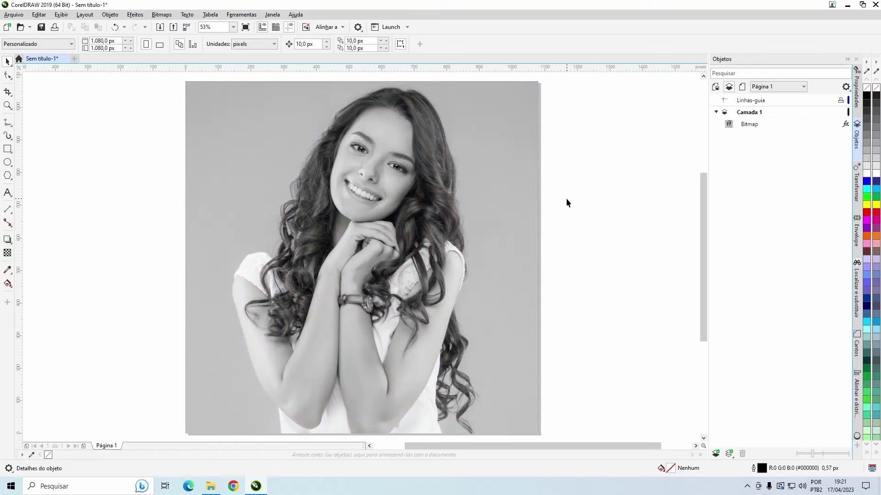
Copy the desaturated photo and paste a duplicate directly on top of it
left_click(401, 197)
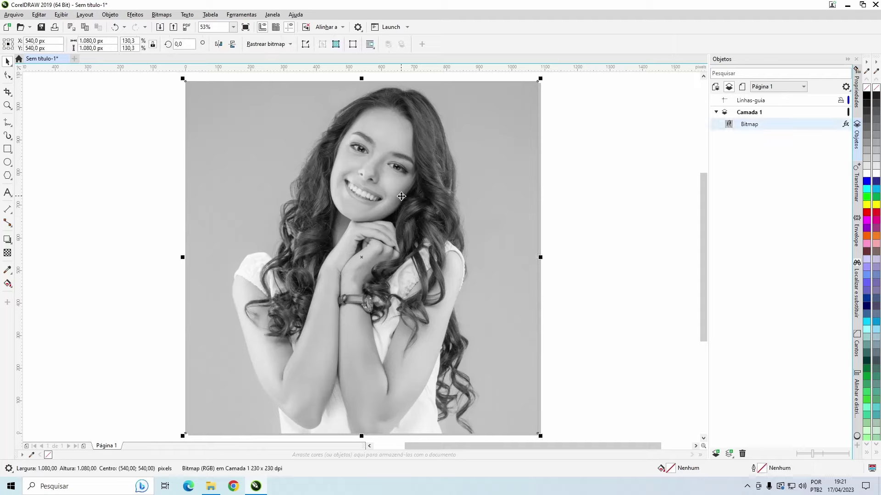
key("ctrl+c")
key("ctrl+v")
Invert the colours of the upper photo copy with the Inverter Cores effect
left_click(580, 165)
left_click(481, 170)
left_click(160, 15)
mouse_move(135, 15)
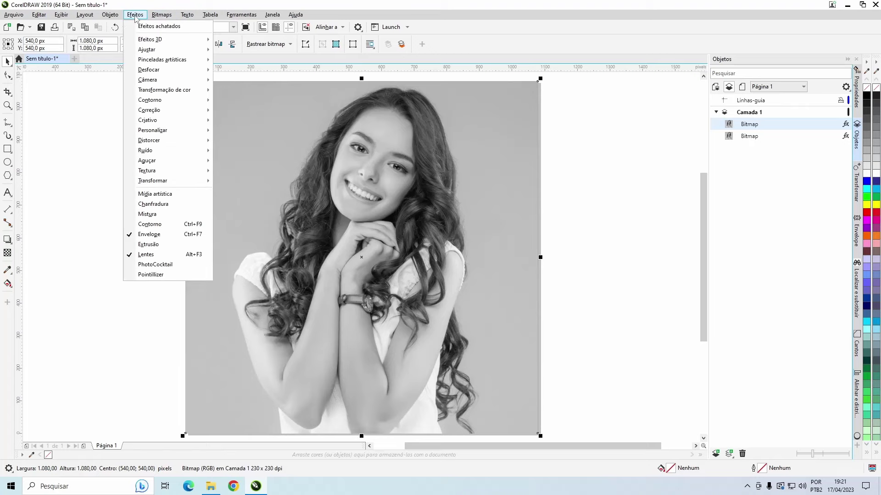
mouse_move(156, 185)
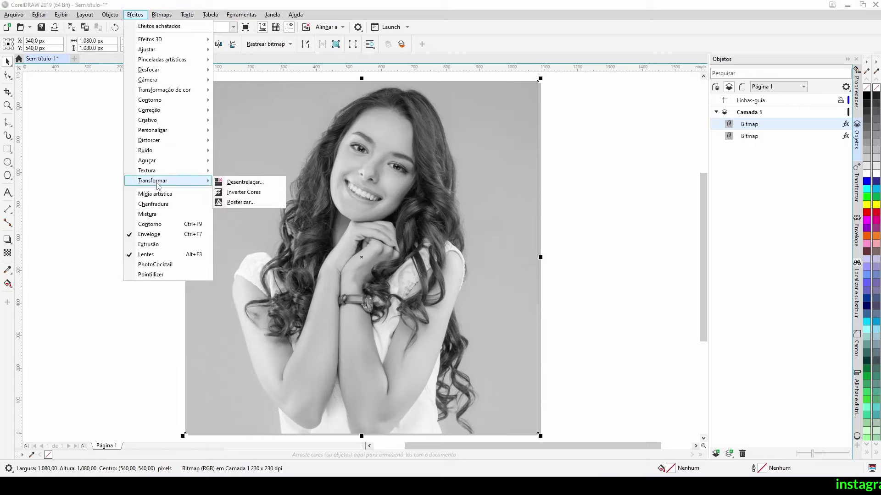
left_click(252, 195)
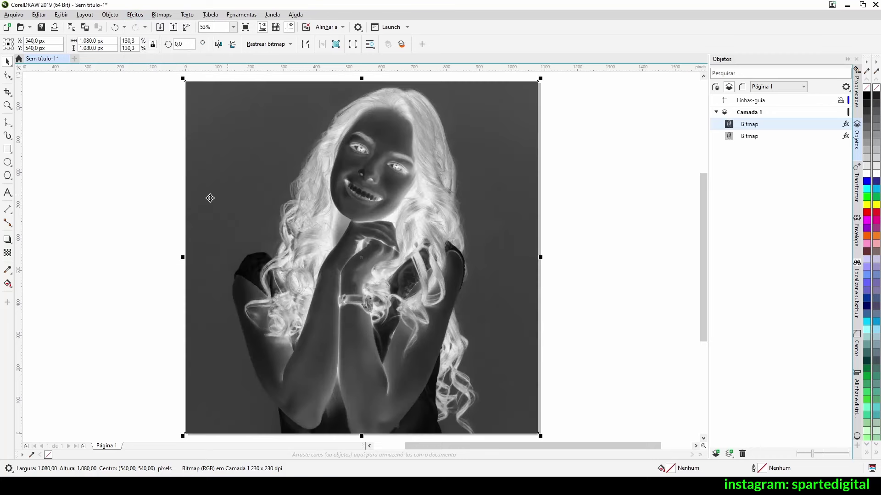
Set the inverted copy's transparency merge mode to Clarear cor and keep the copy selected
left_click(8, 253)
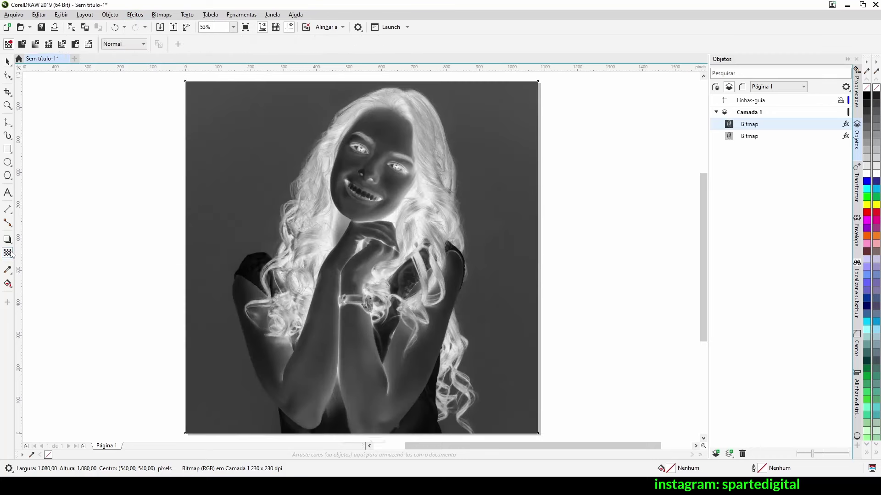
left_click(143, 44)
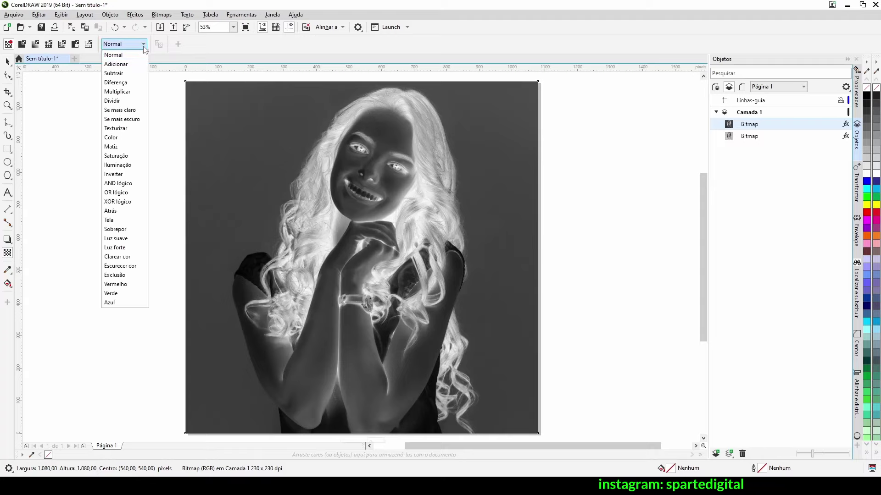
left_click(128, 258)
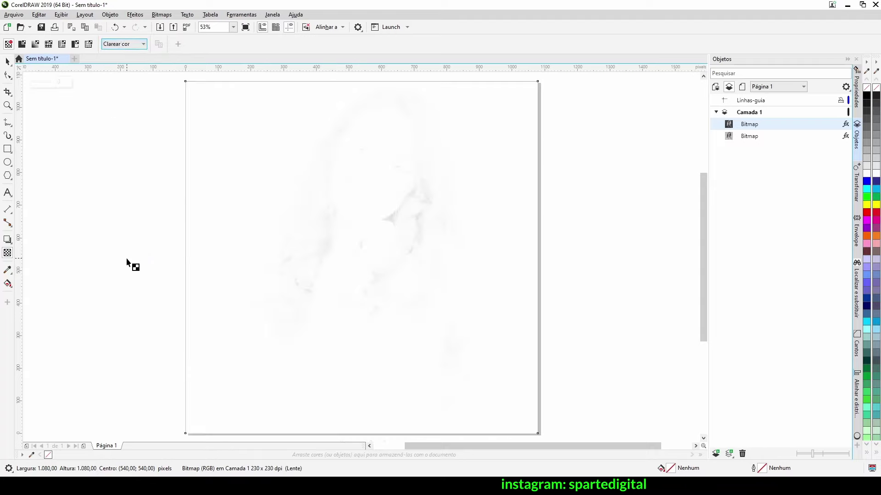
left_click(7, 61)
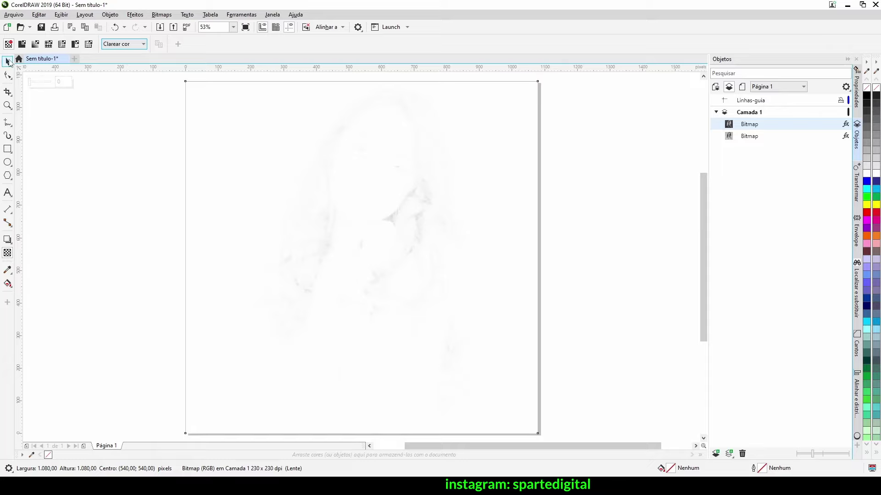
left_click(65, 128)
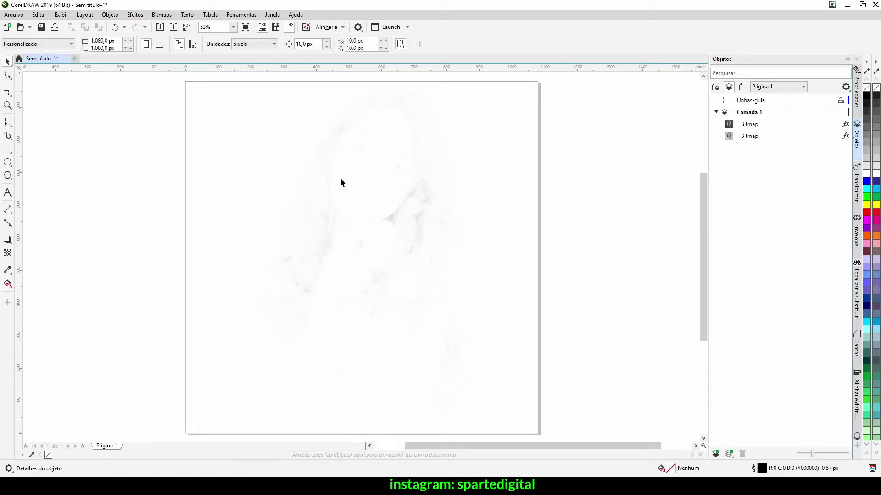
left_click(331, 195)
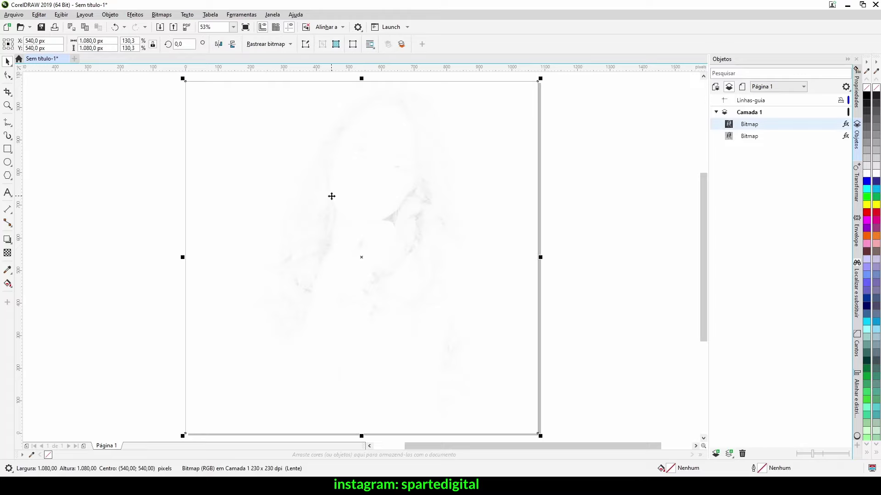
left_click(141, 19)
mouse_move(149, 70)
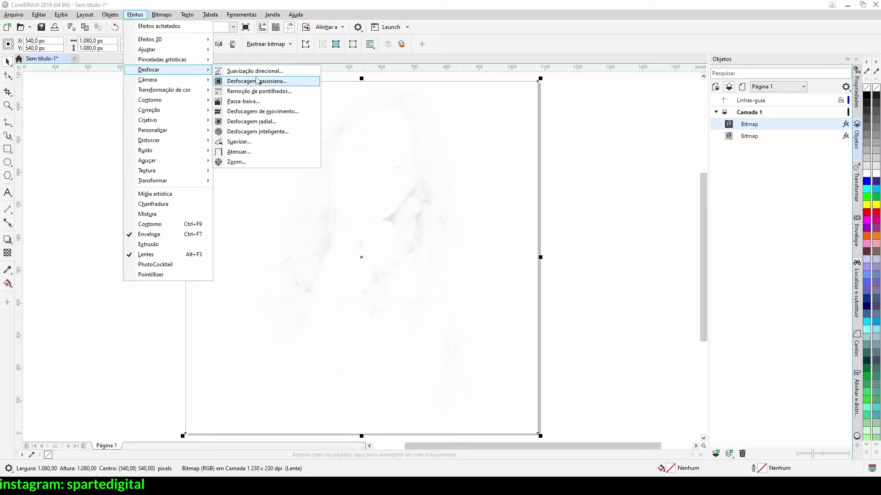
left_click(257, 80)
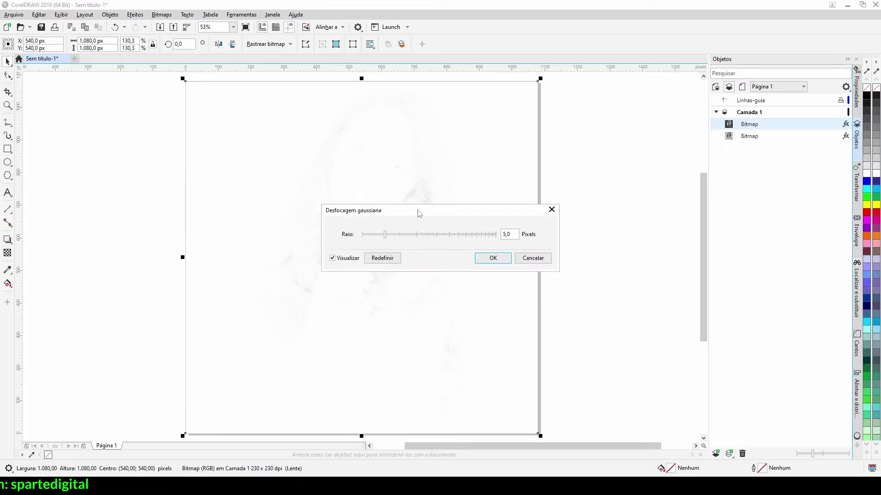
mouse_move(419, 210)
left_mouse_down()
mouse_move(508, 195)
mouse_move(604, 119)
left_mouse_up()
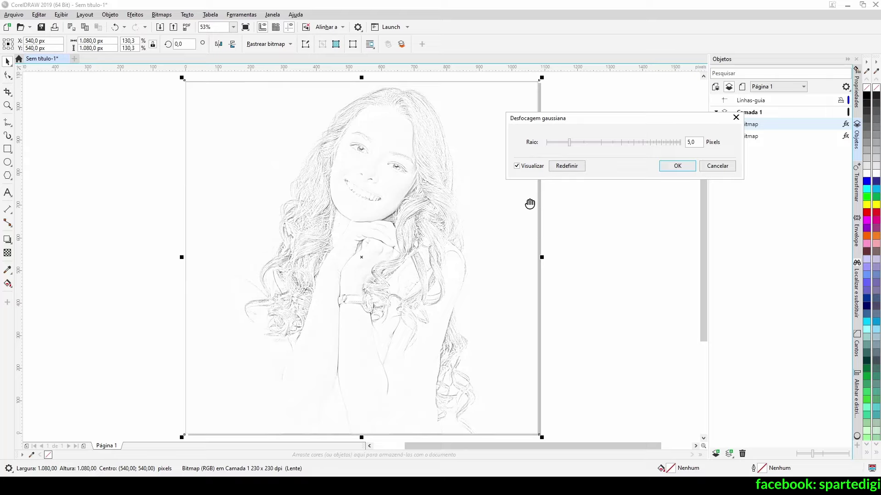
left_click(704, 168)
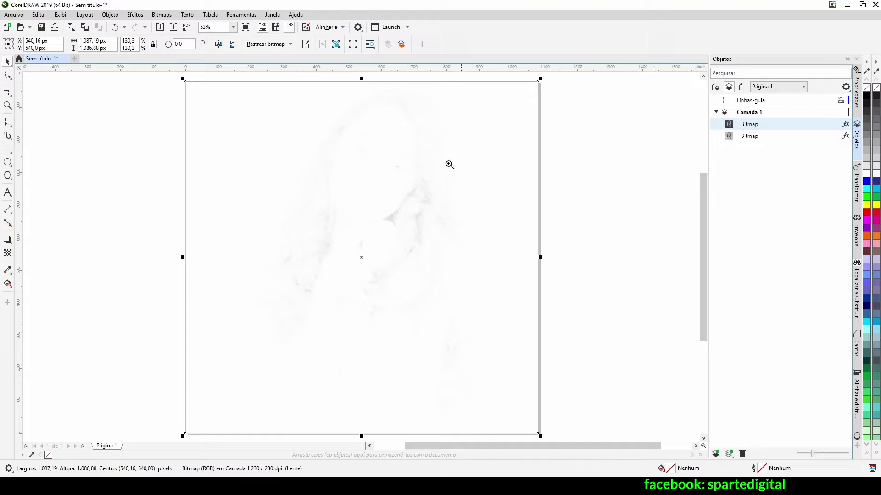
Apply a Gaussian blur (Desfocagem gaussiana) with a radius of 9,0 pixels to the inverted copy
left_click_drag(257, 85, 494, 328)
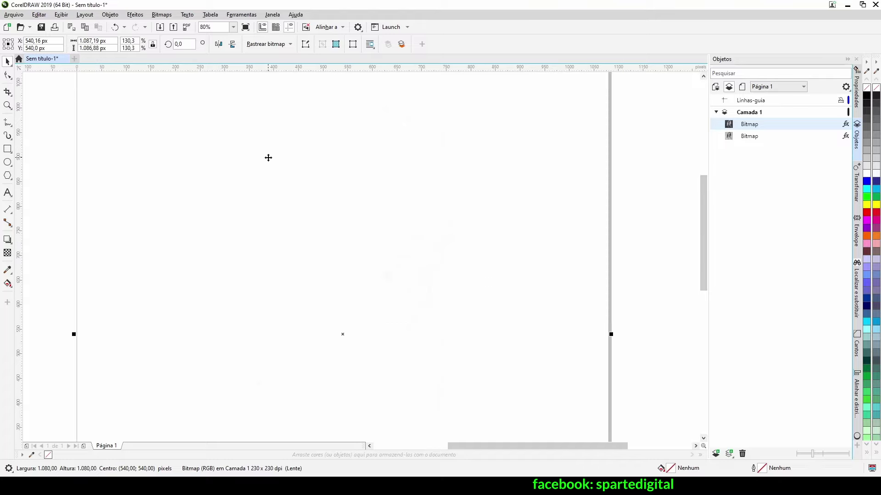
left_click(135, 15)
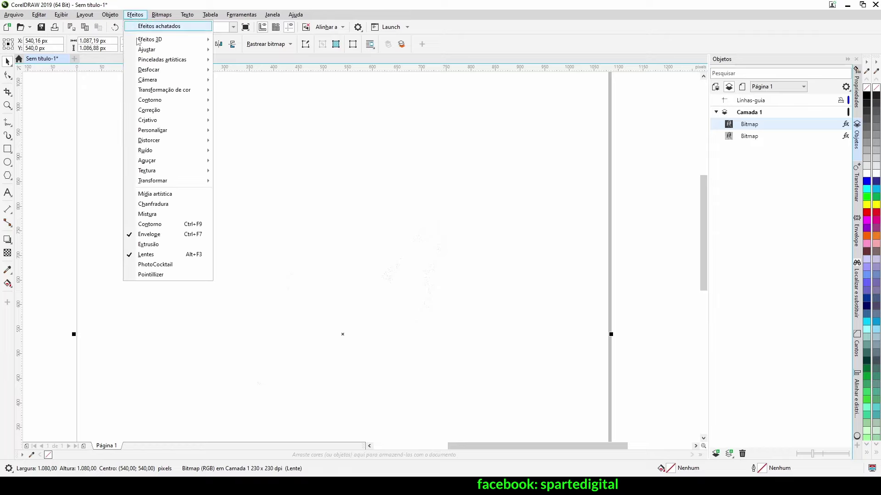
mouse_move(151, 70)
left_click(238, 82)
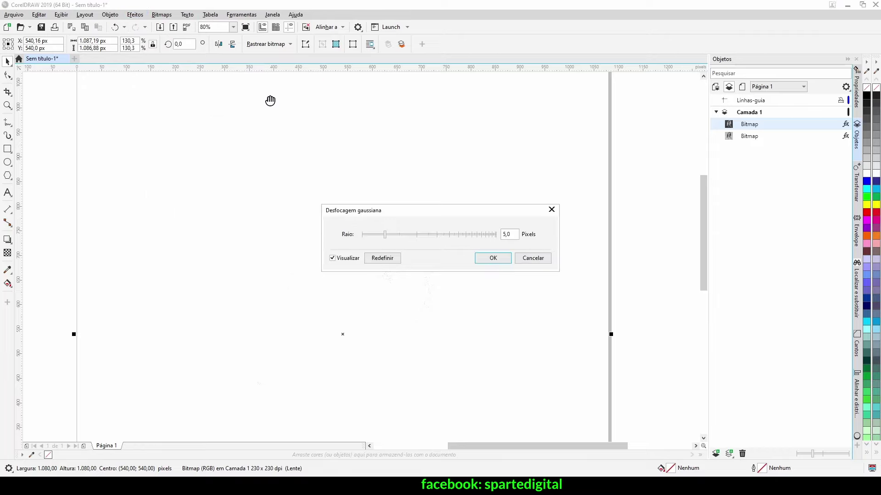
left_click_drag(420, 209, 621, 119)
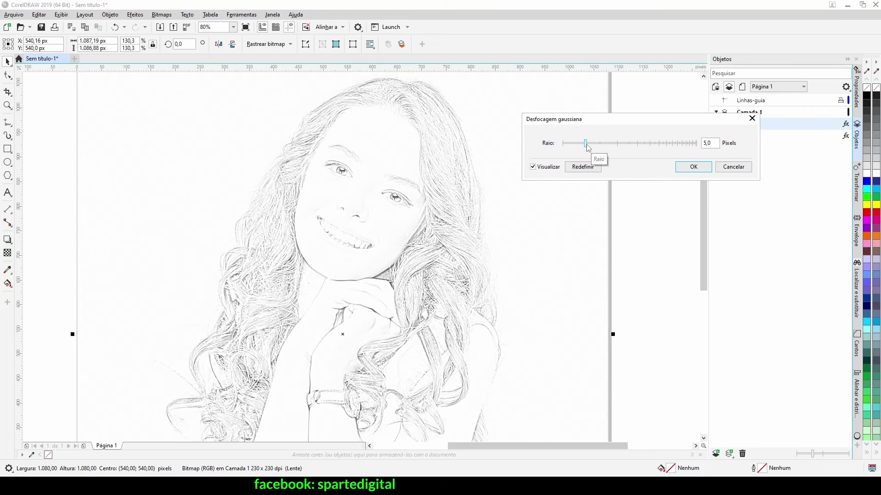
left_click_drag(586, 143, 610, 145)
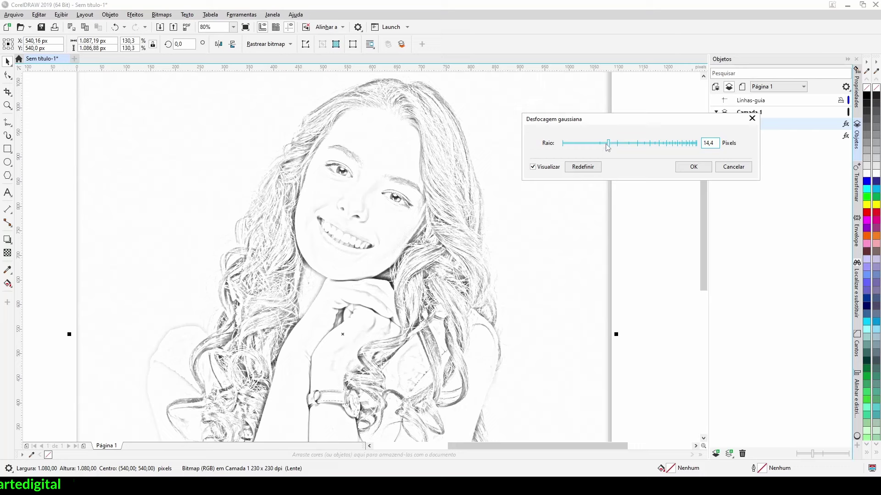
left_click_drag(610, 145, 601, 156)
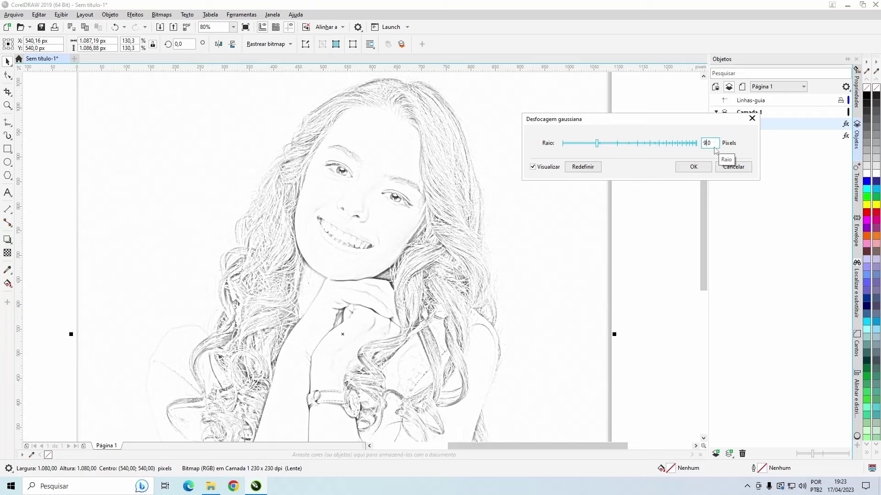
left_click(692, 167)
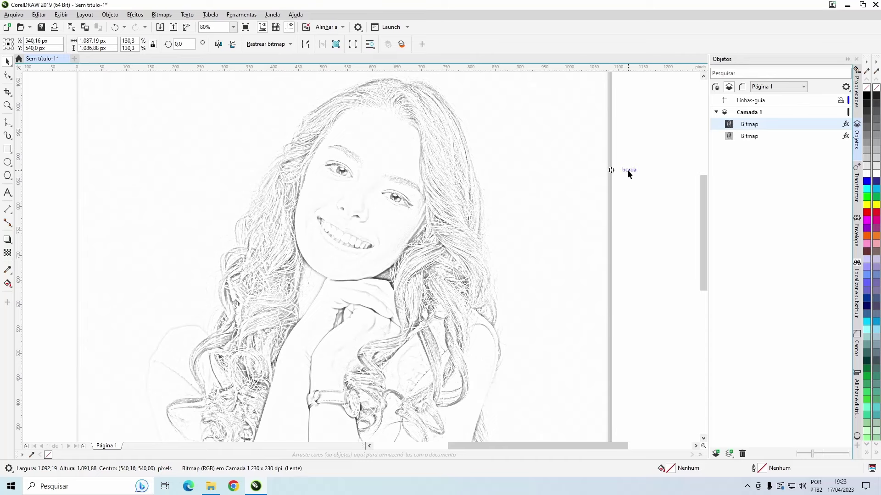
Start the Intensificação de contraste adjustment on the inverted upper copy and reset its values to the defaults
scroll(361, 257, "down", 5)
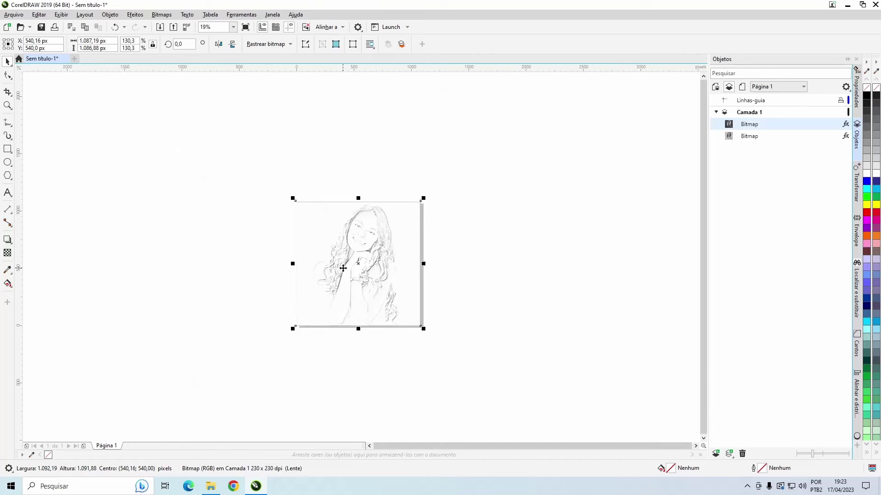
scroll(343, 268, "up", 4)
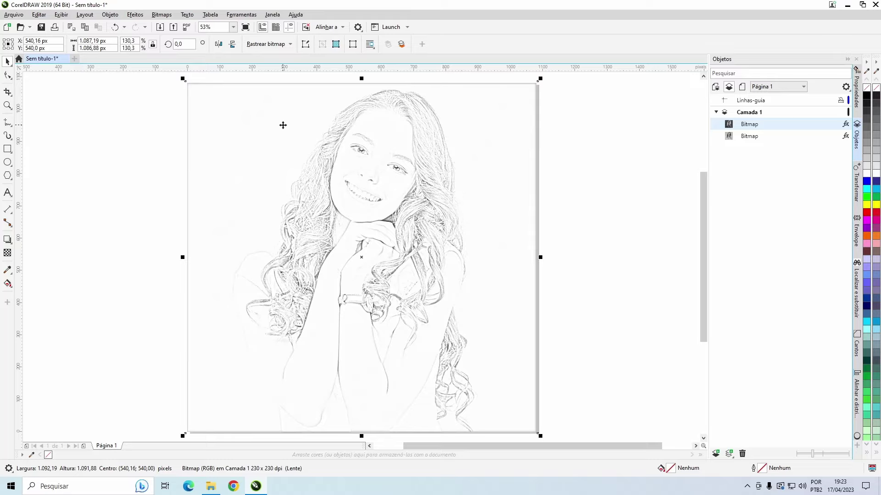
scroll(398, 152, "up", 2)
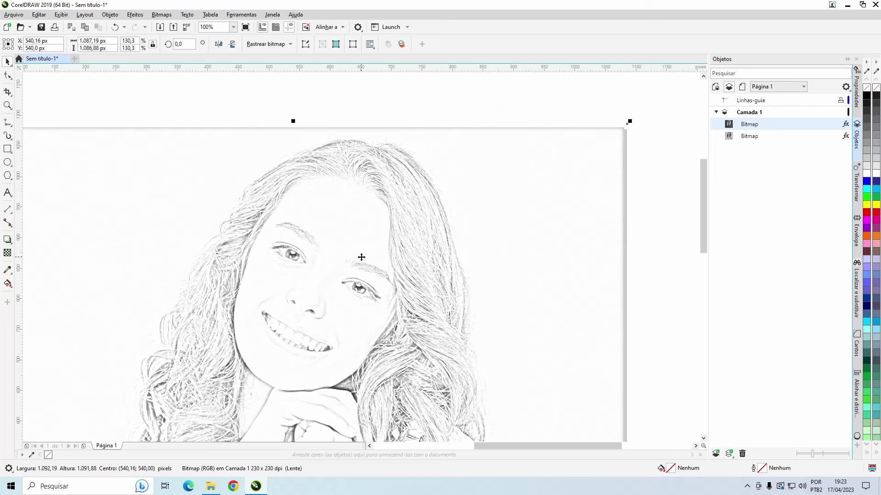
left_click(128, 18)
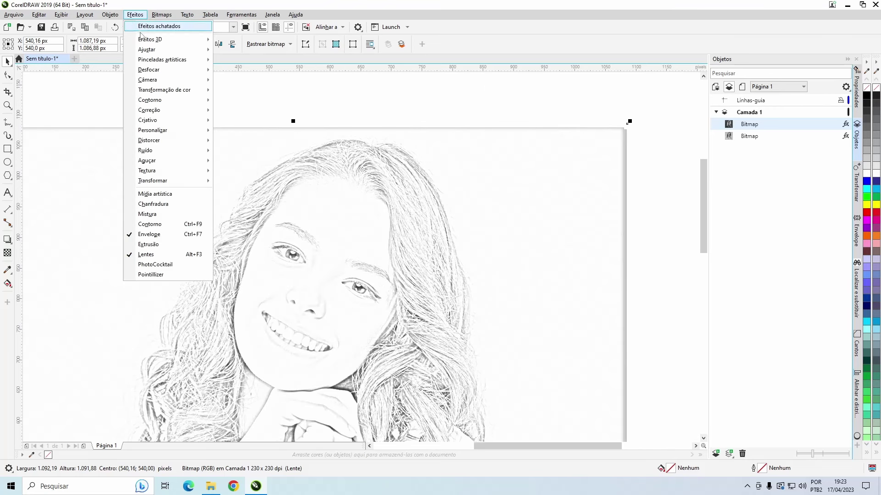
mouse_move(142, 41)
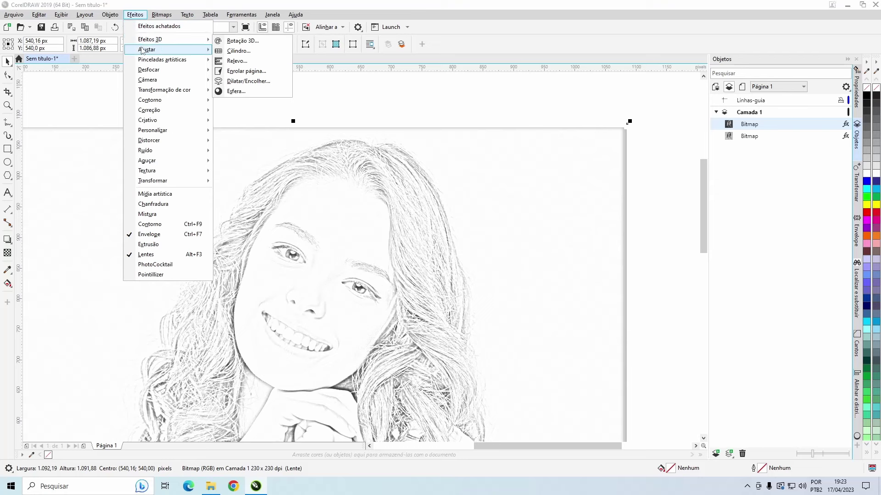
mouse_move(153, 58)
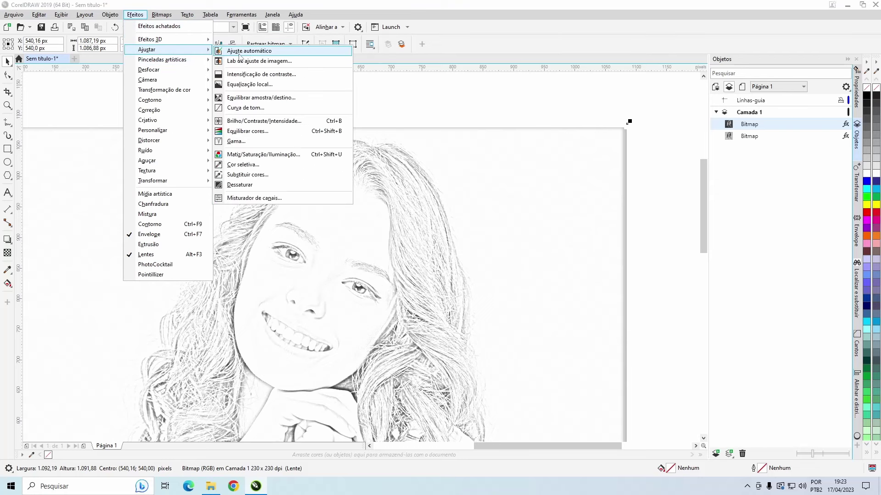
left_click(242, 74)
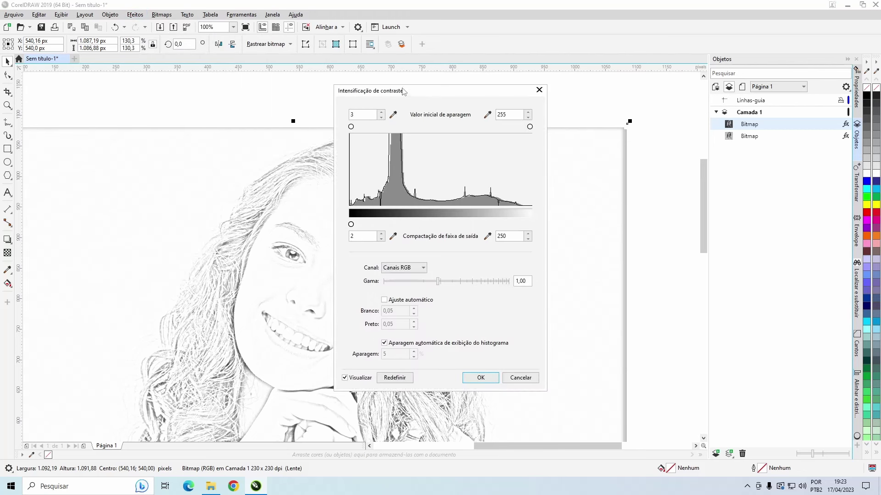
left_click_drag(403, 91, 567, 50)
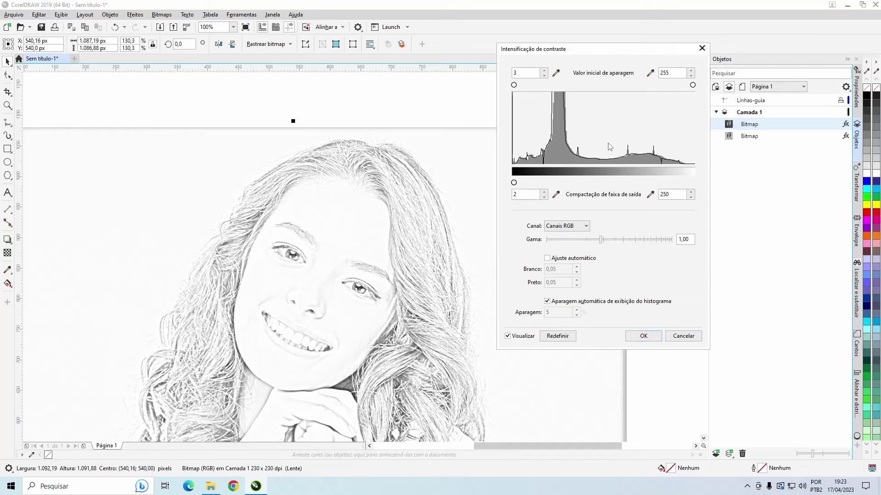
left_click(556, 337)
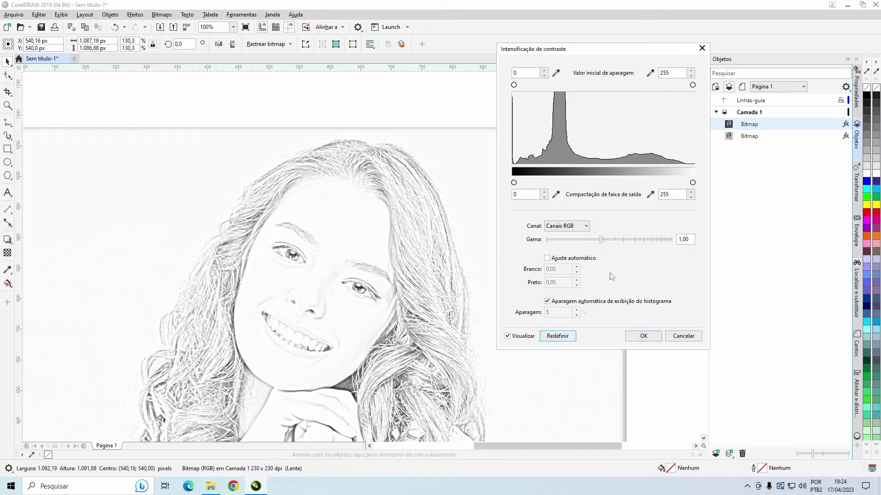
Lower the upper output range compression value (Compactação de faixa de saída) to 246 and apply the contrast adjustment
left_click(690, 197)
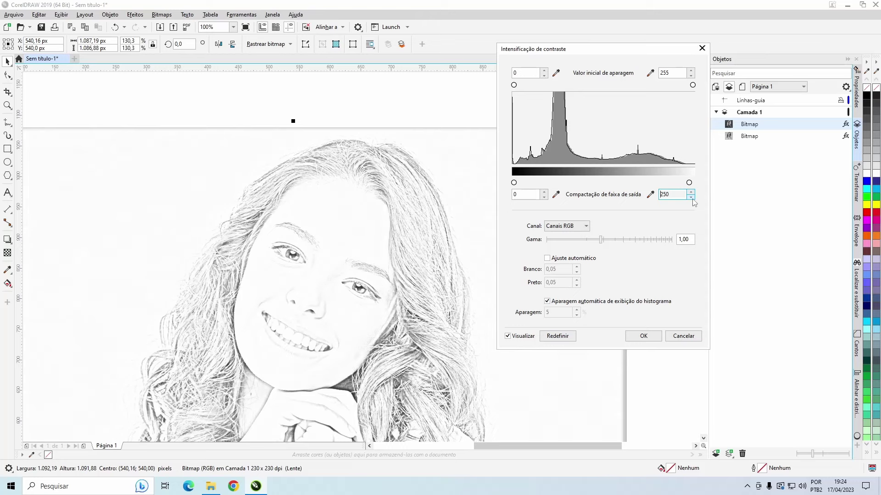
left_click(693, 200)
left_click(693, 200)
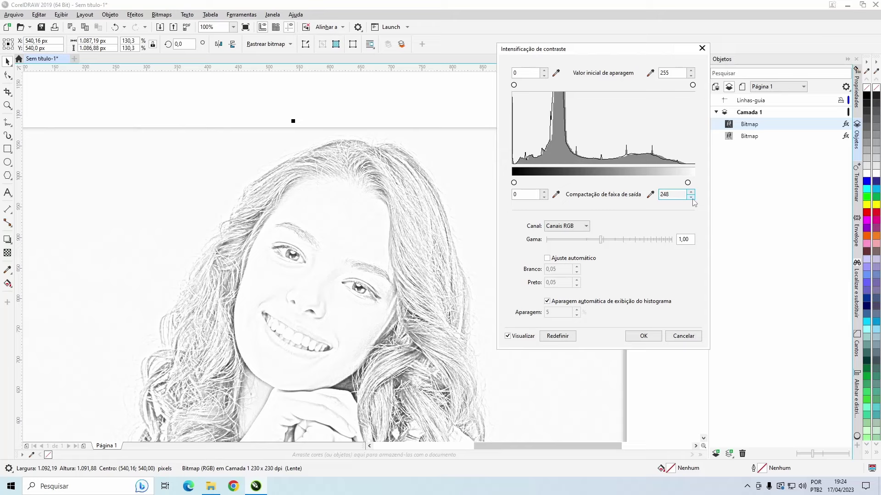
left_click(693, 199)
left_click(693, 199)
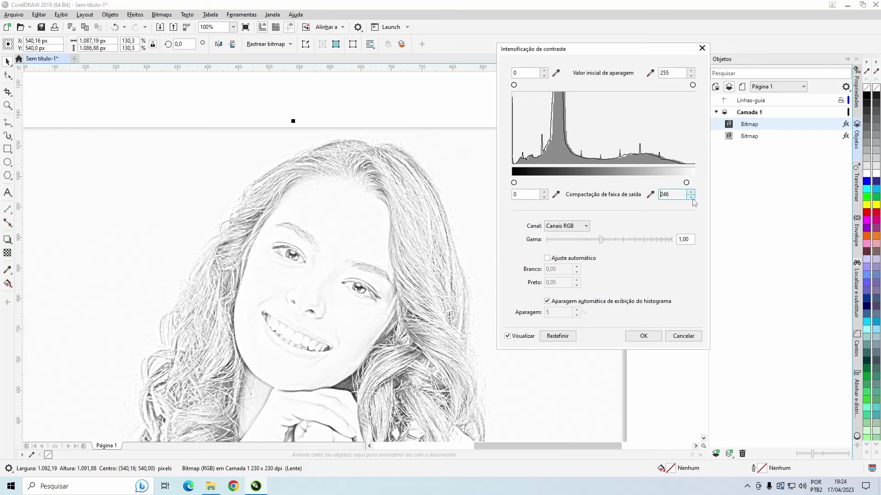
left_click(644, 336)
Select the upper bitmap, start the Adicionar ruído effect with Gaussiano noise, and reset its settings to the defaults
key("F3")
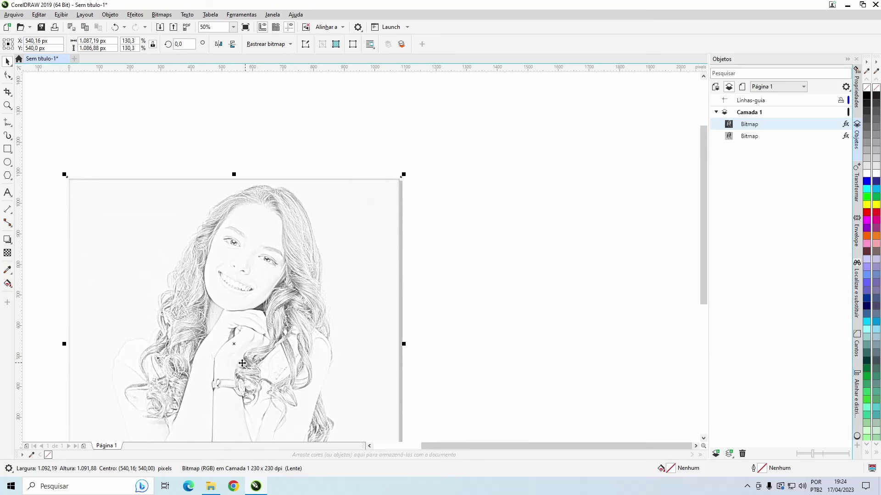
scroll(361, 258, "up", 2)
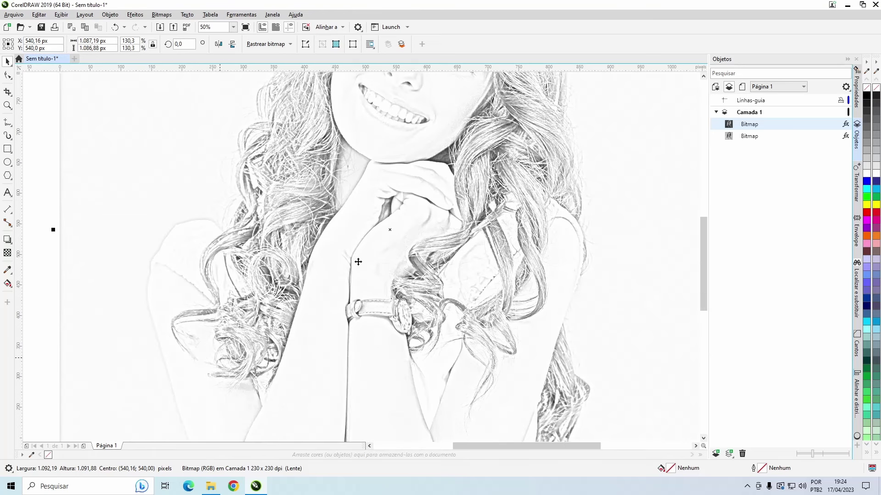
scroll(361, 257, "down", 1)
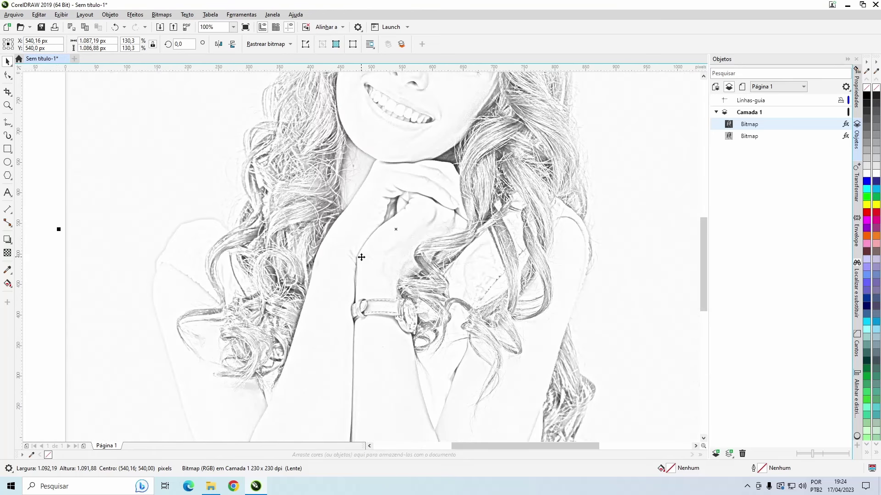
key("F4")
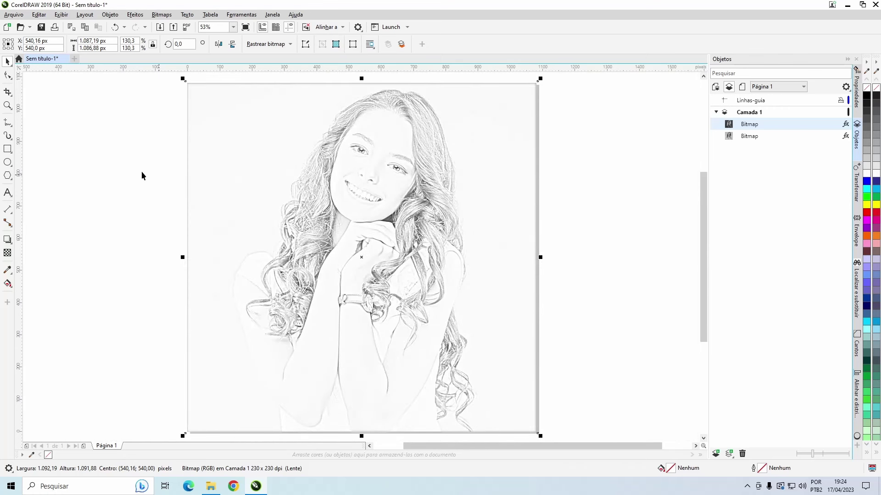
left_click(131, 171)
left_click(338, 174)
scroll(368, 175, "up", 1)
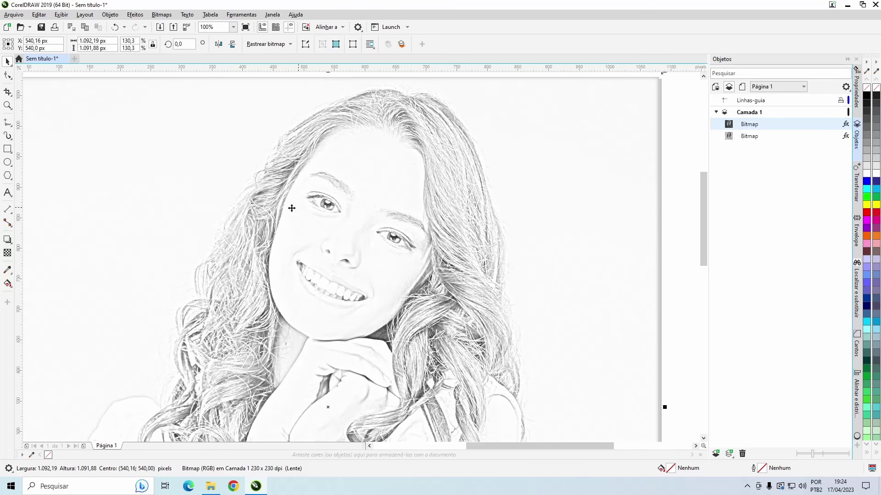
left_click(134, 14)
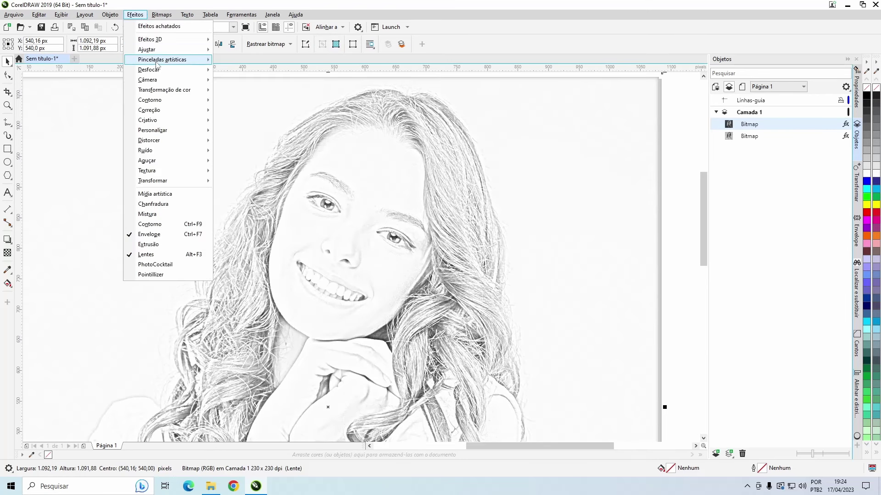
mouse_move(193, 150)
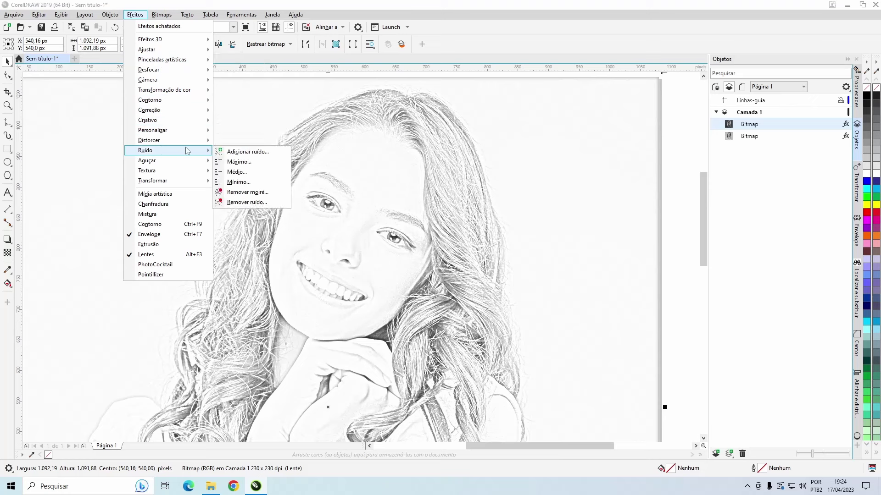
left_click(241, 151)
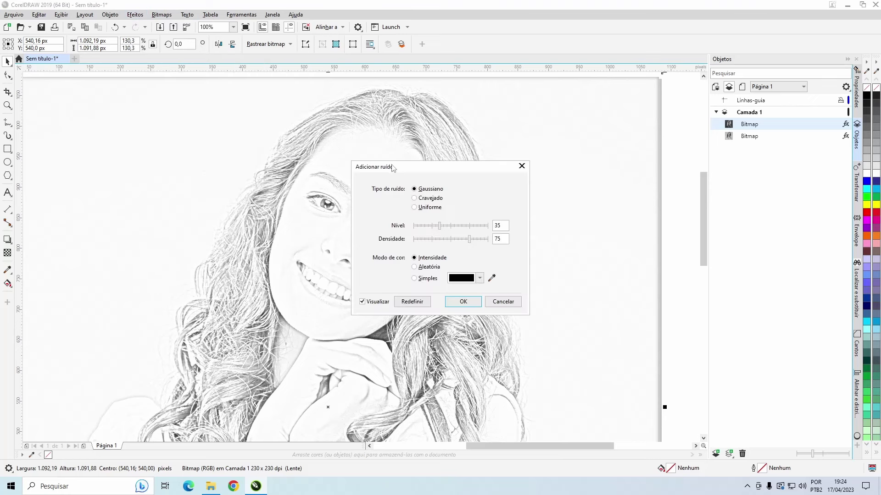
left_click_drag(393, 168, 560, 86)
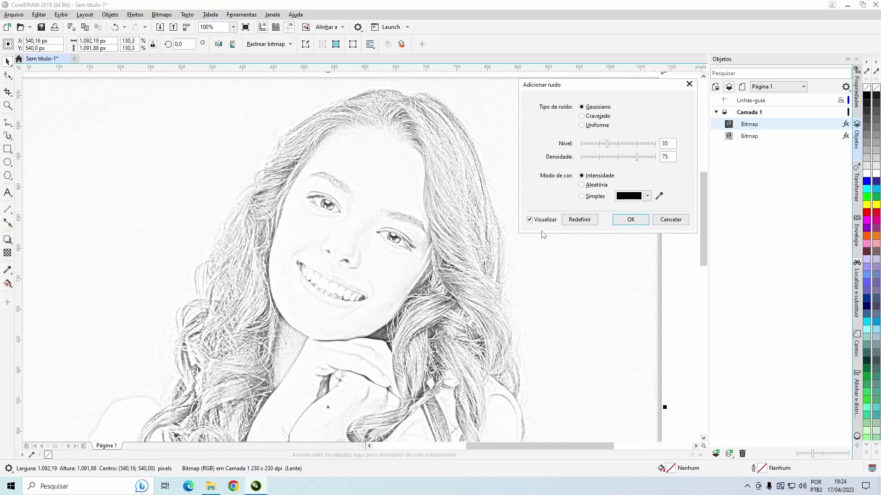
left_click(577, 223)
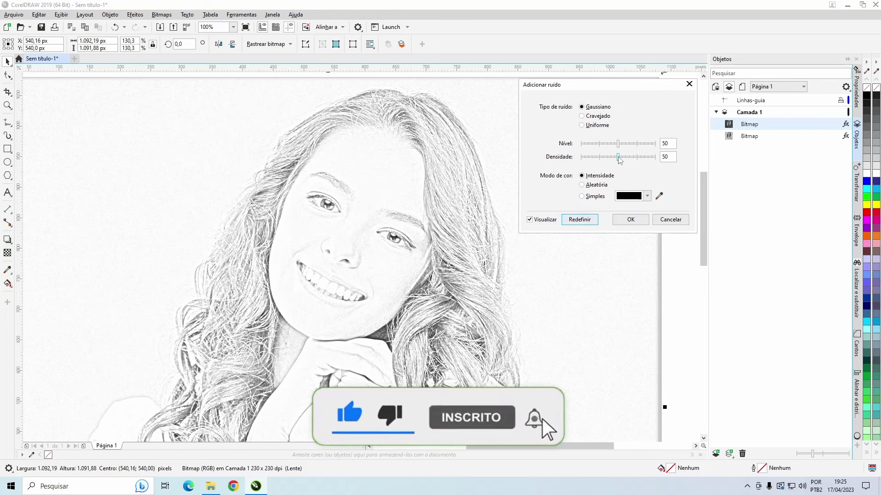
Set the noise density (Densidade) to 24 and level (Nível) to 40, and apply the effect
left_click_drag(619, 157, 604, 163)
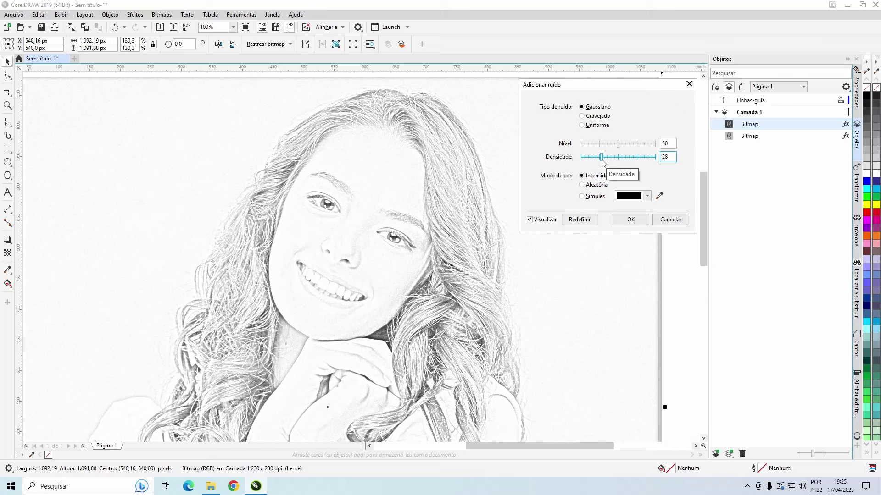
left_click_drag(603, 163, 601, 163)
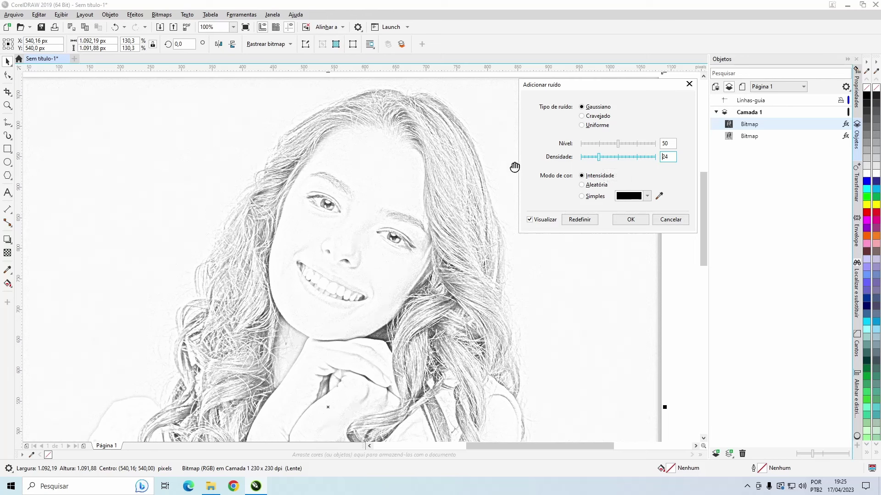
left_click_drag(617, 145, 610, 145)
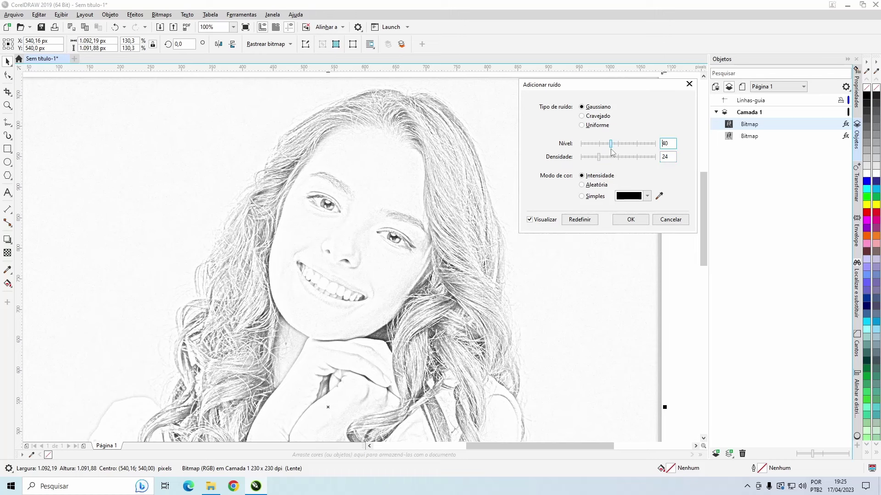
left_click(620, 222)
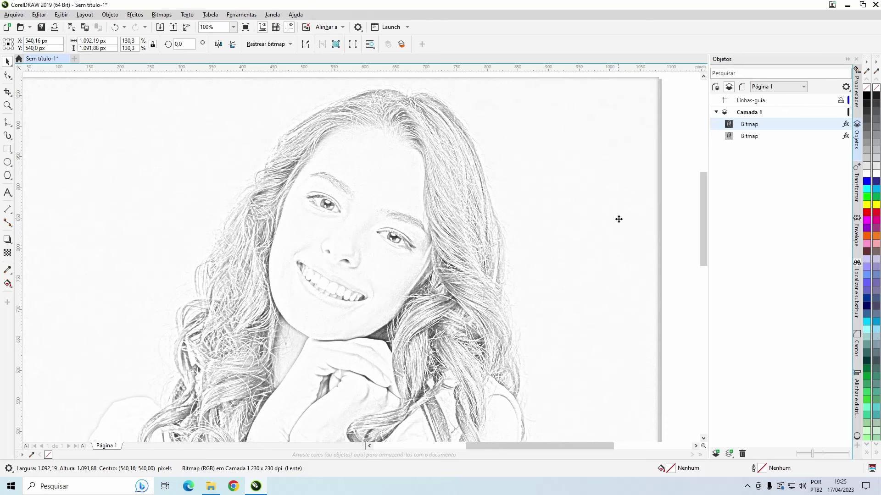
Duplicate the lower desaturated photo and move the copy beside the sketch, to about X 1.626 px and Y 540 px
scroll(361, 258, "up", 2)
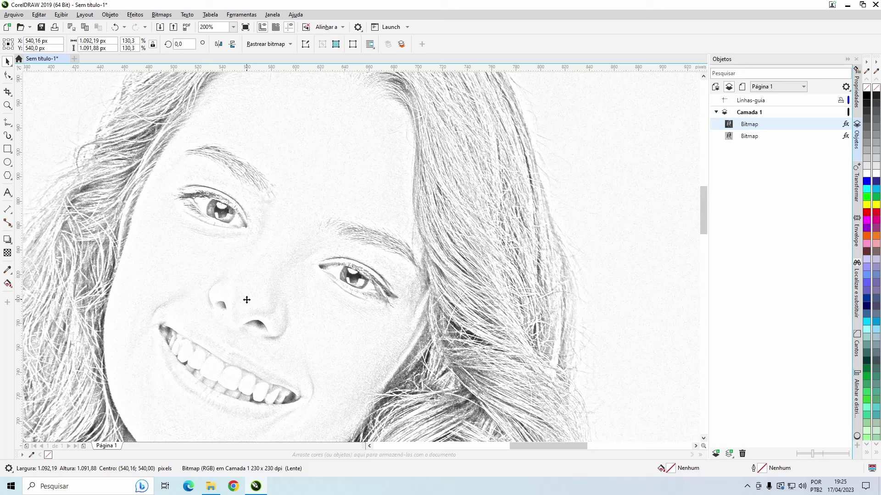
scroll(246, 300, "down", 2)
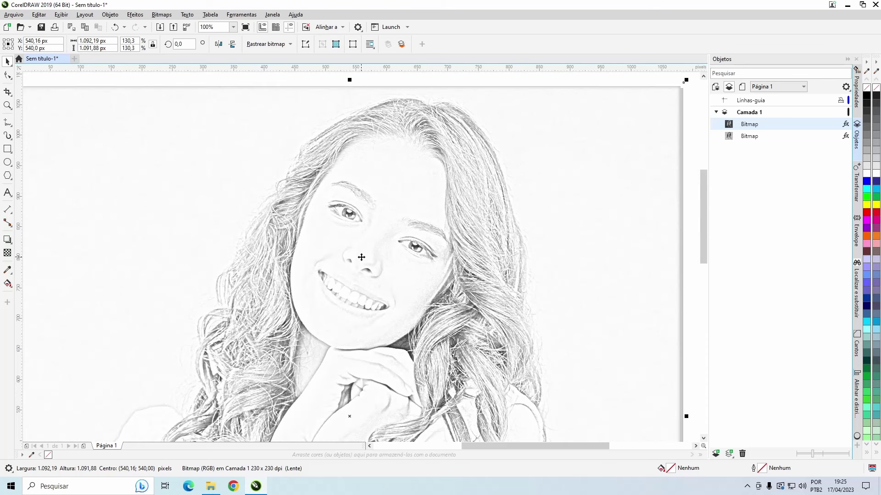
scroll(361, 257, "down", 2)
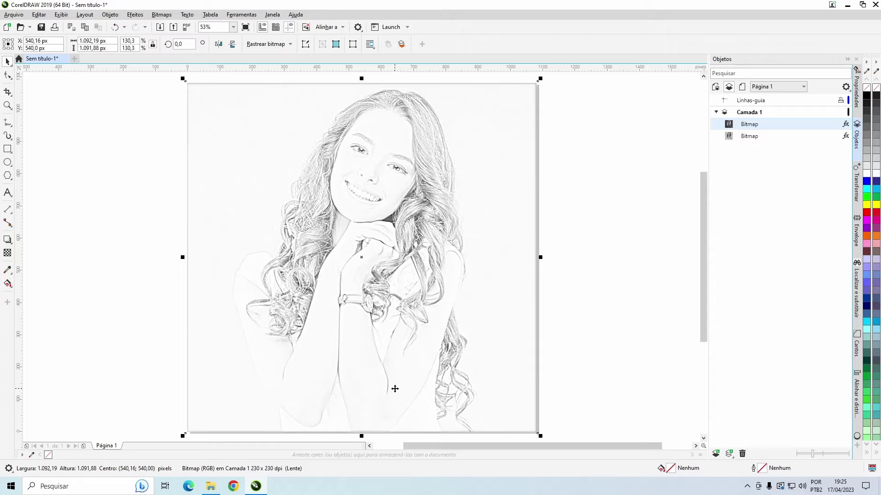
left_click(579, 217)
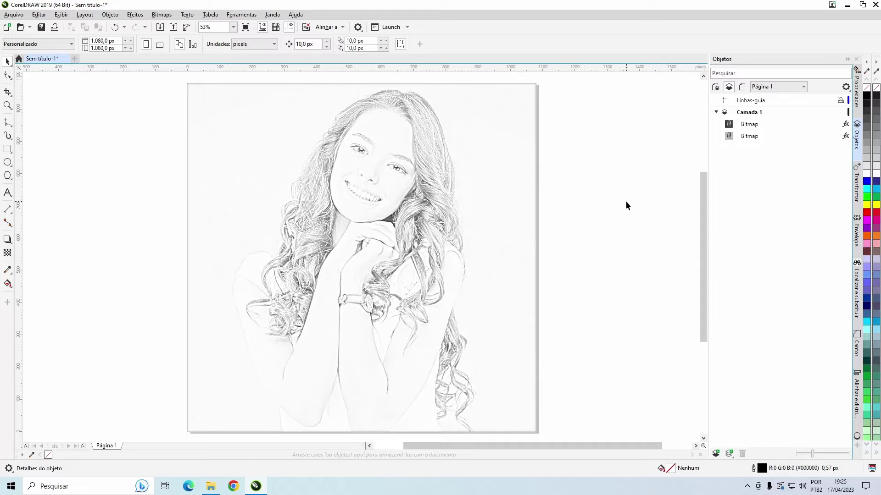
scroll(579, 194, "right", 5)
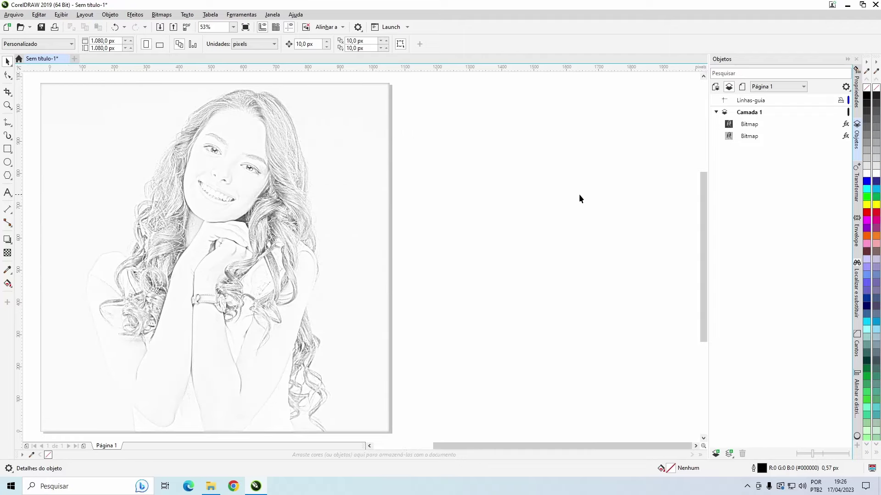
scroll(579, 194, "right", 1)
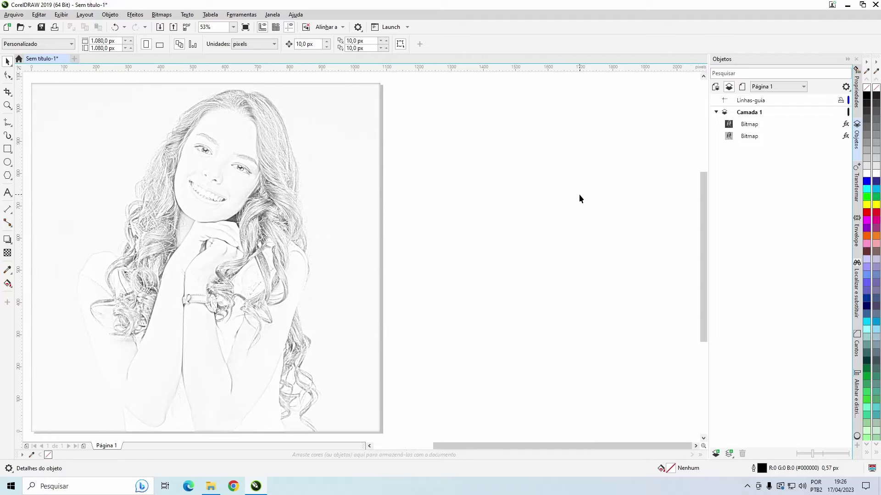
left_click(749, 138)
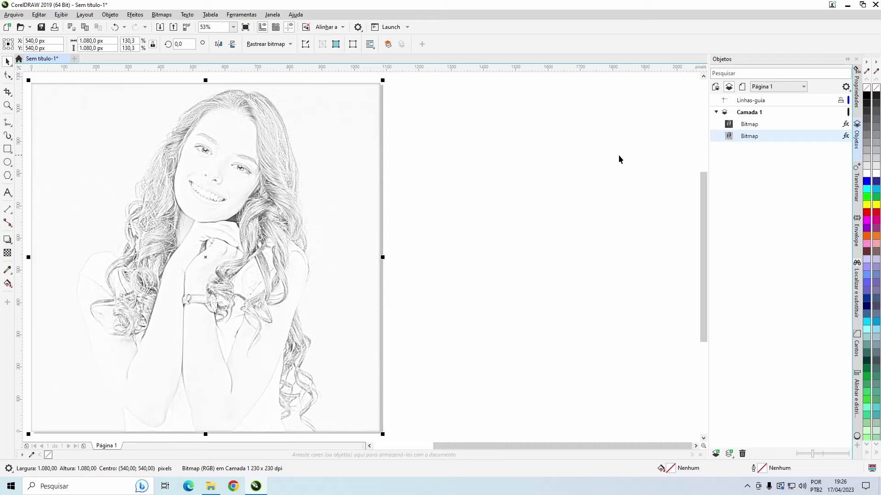
key("ctrl+c")
key("ctrl+v")
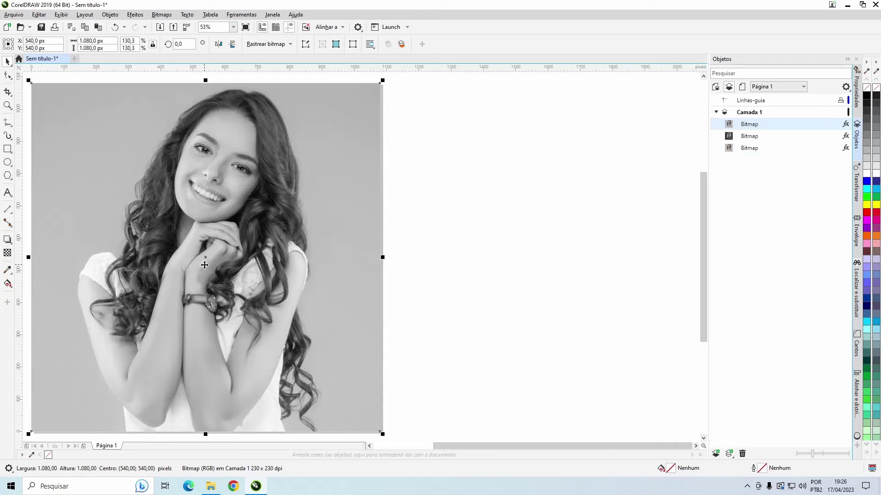
mouse_move(206, 257)
left_mouse_down()
mouse_move(570, 254)
mouse_move(560, 256)
left_mouse_up()
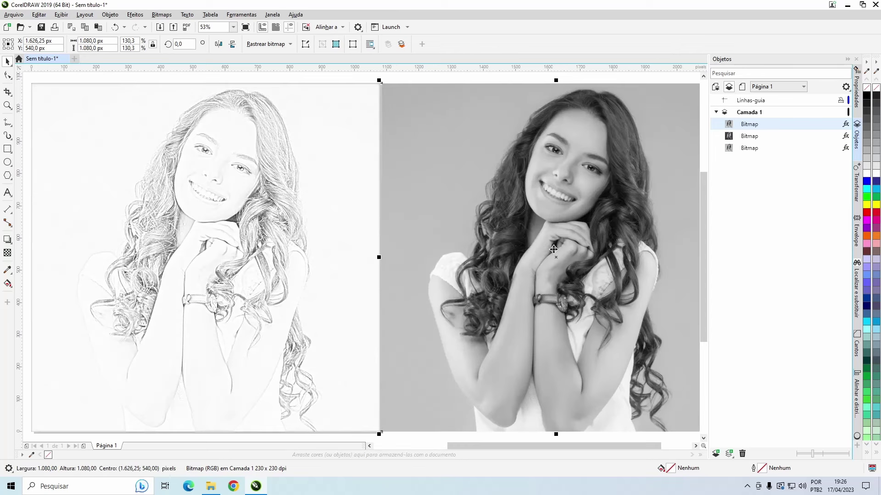
Remove the Dessaturar bitmap effect from the photo copy beside the sketch to restore its original colours, and deselect it
left_click(856, 94)
left_click(729, 72)
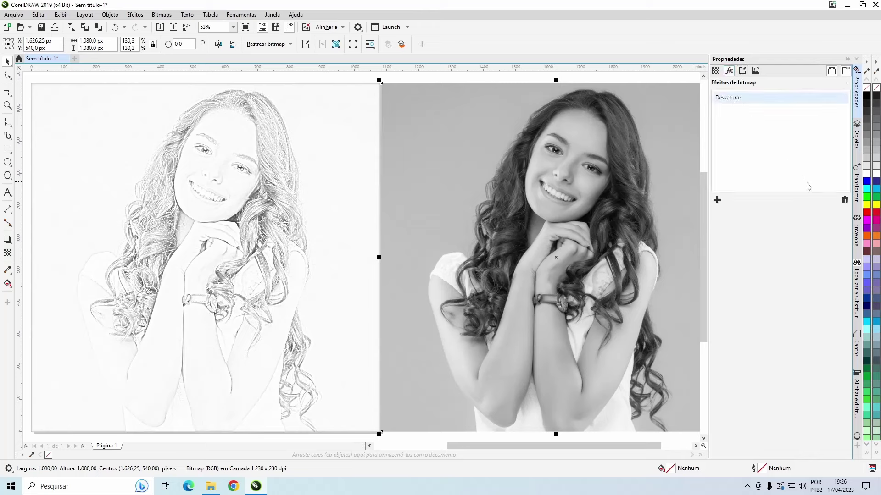
left_click(844, 200)
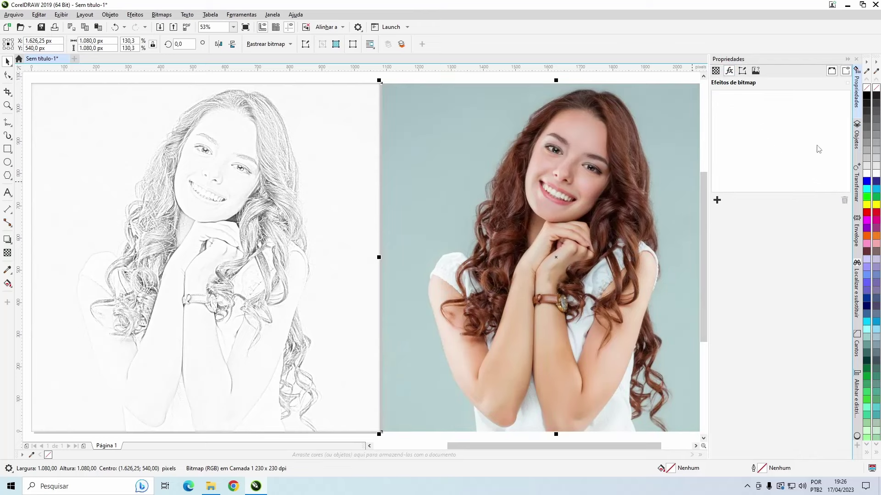
left_click(856, 137)
key("F4")
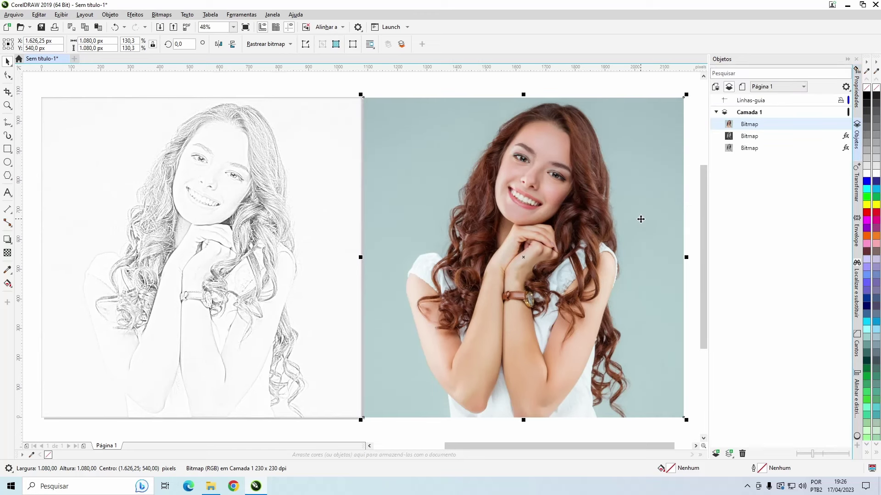
left_click(692, 208)
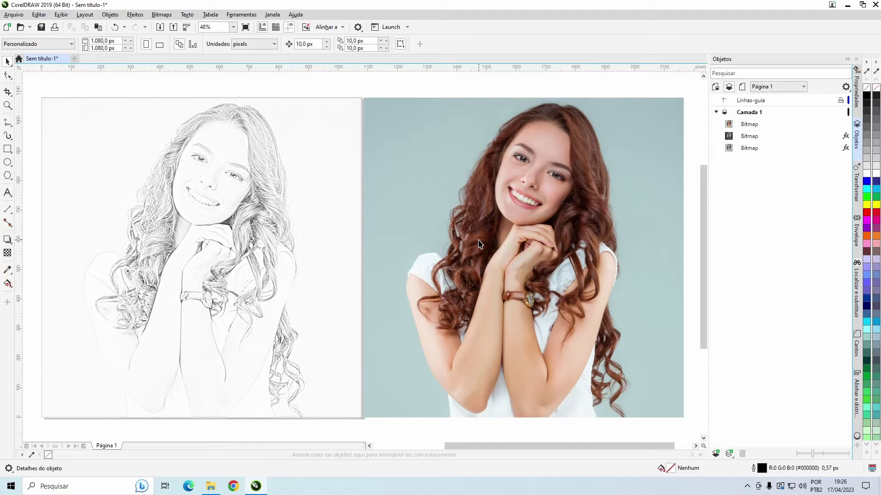
left_click(561, 179)
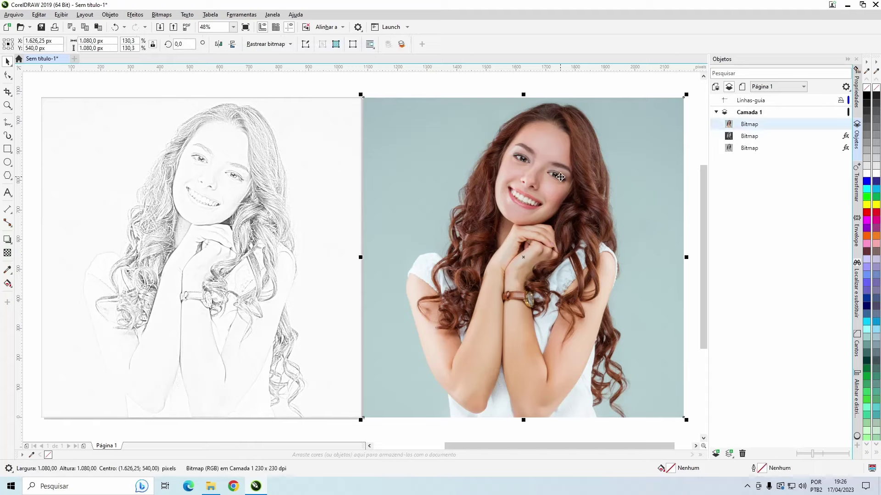
left_click(569, 95)
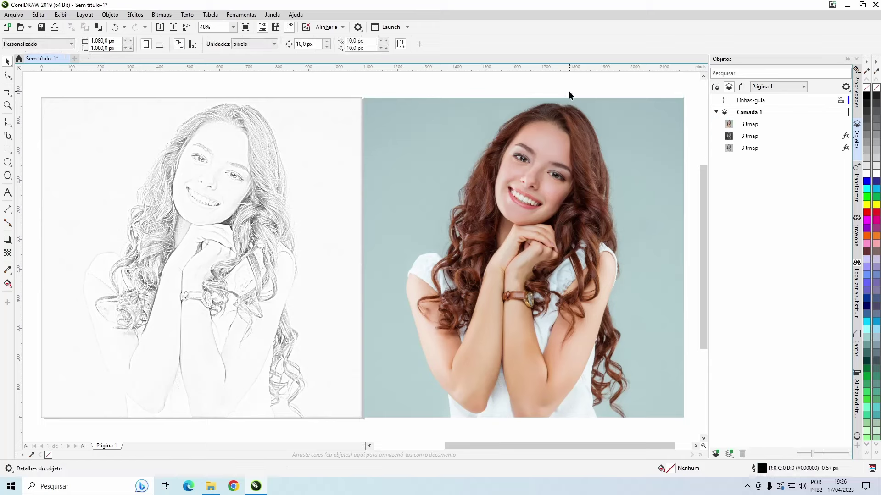